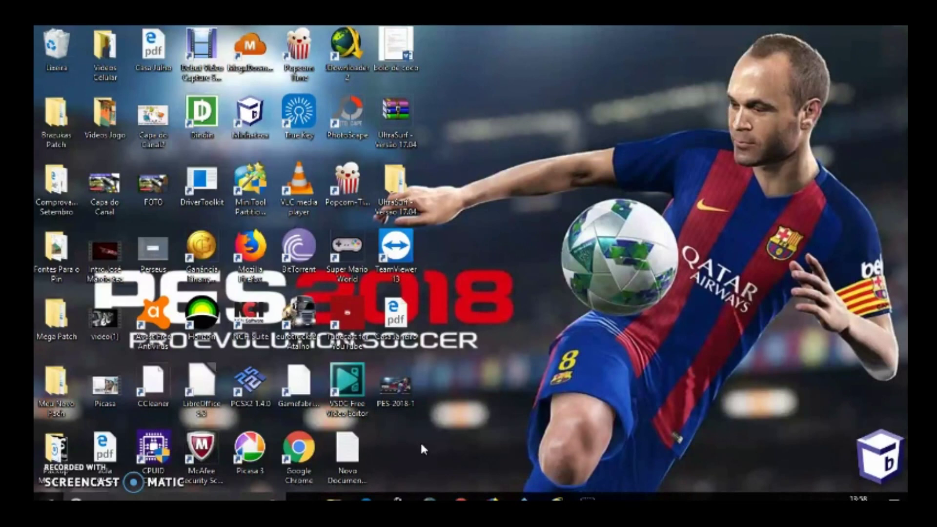
double_click(347, 454)
mouse_move(366, 498)
click(508, 277)
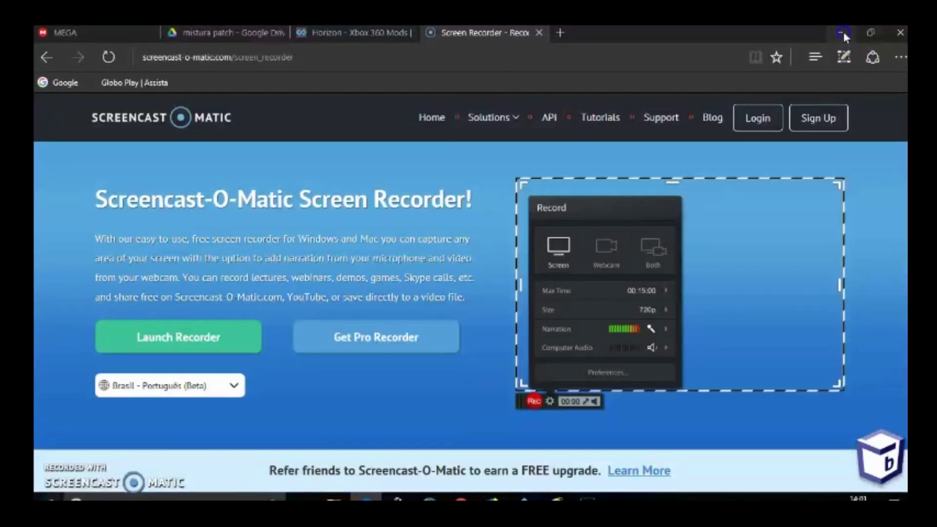
click(843, 32)
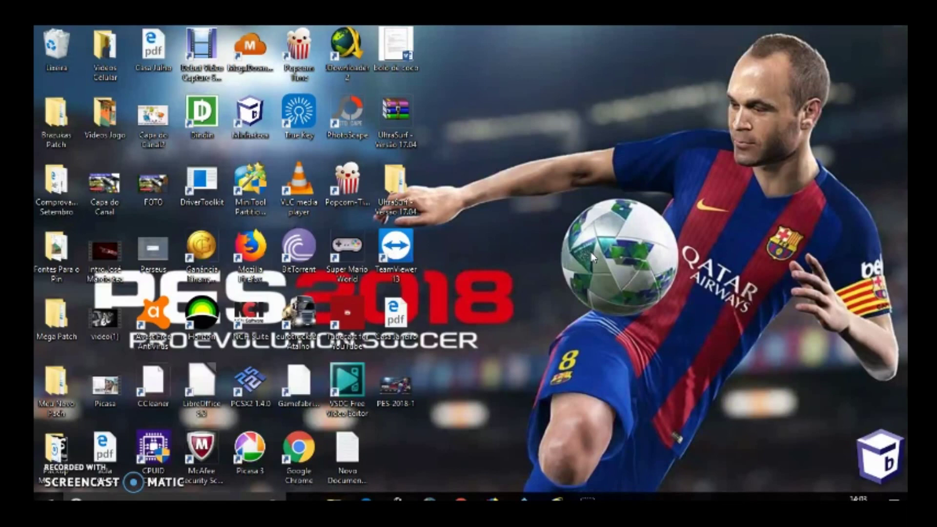
click(568, 229)
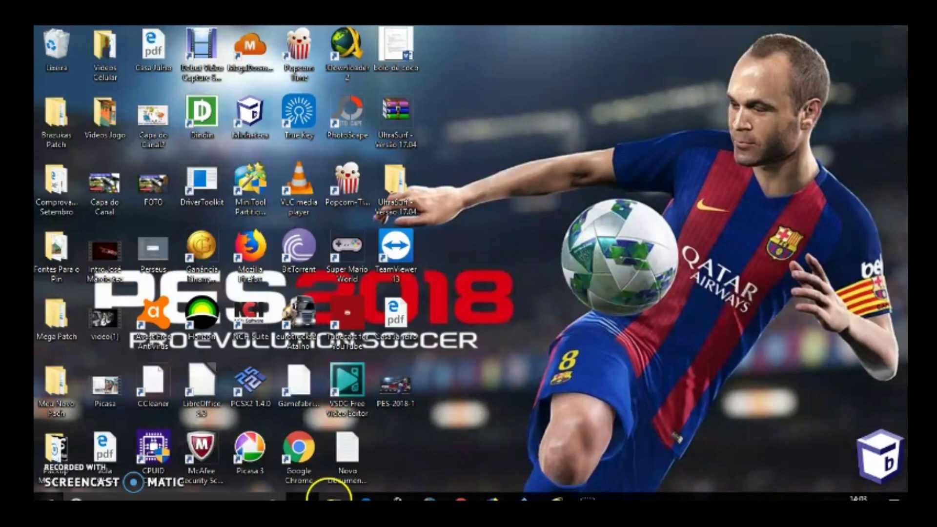
- Switch to the web browser and examine the Mistura Patch file list in the MEGA shared folder
click(366, 497)
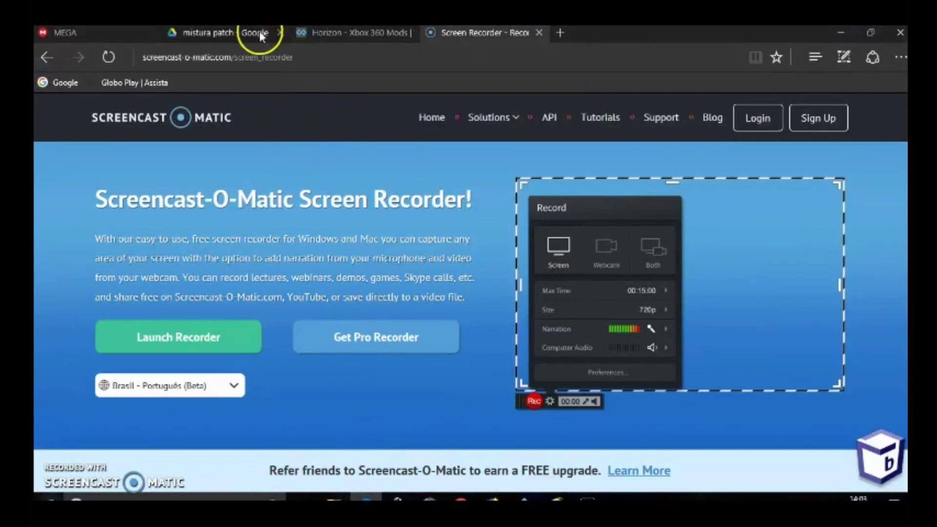
click(236, 32)
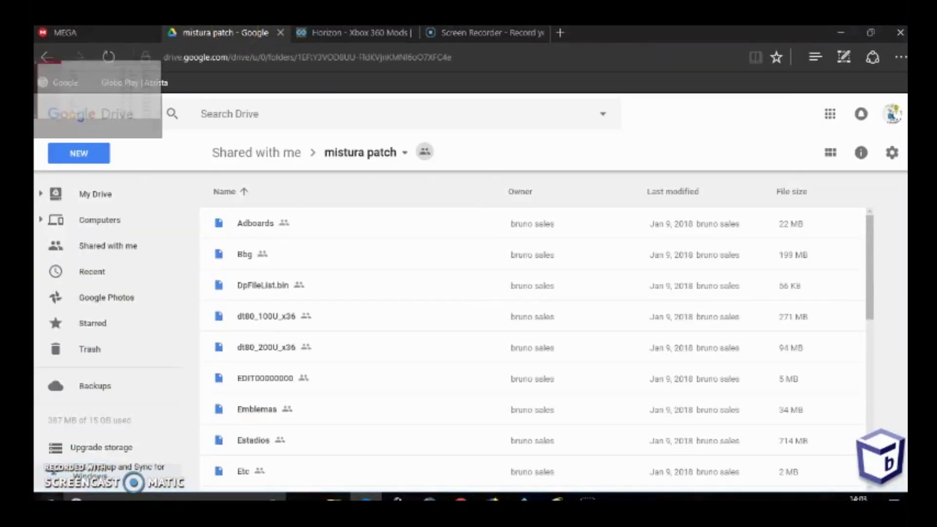
click(100, 33)
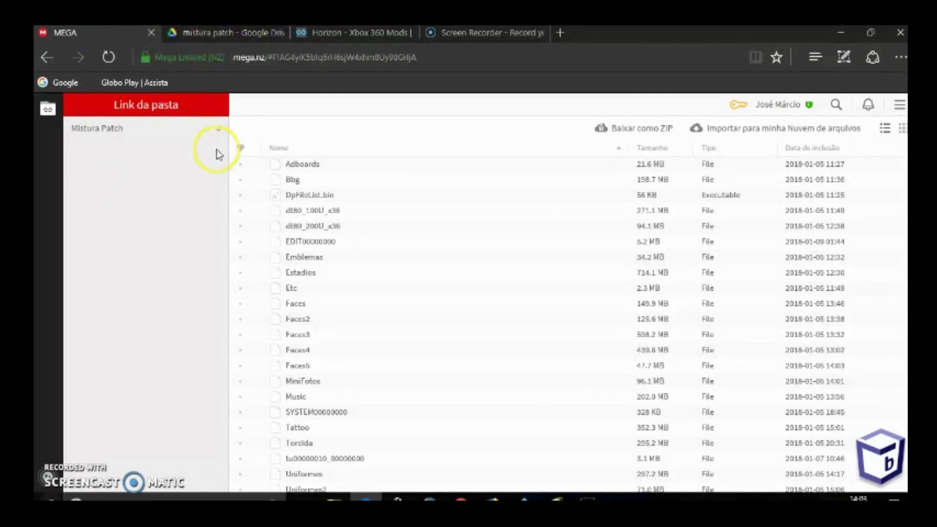
- Look through the whole file list of the mistura patch folder on Google Drive, and minimize the browser
click(245, 33)
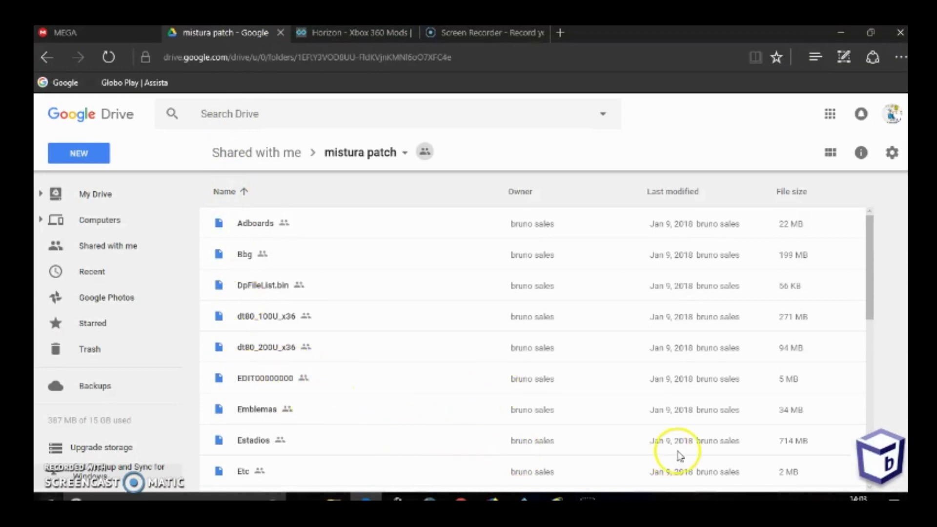
click(868, 433)
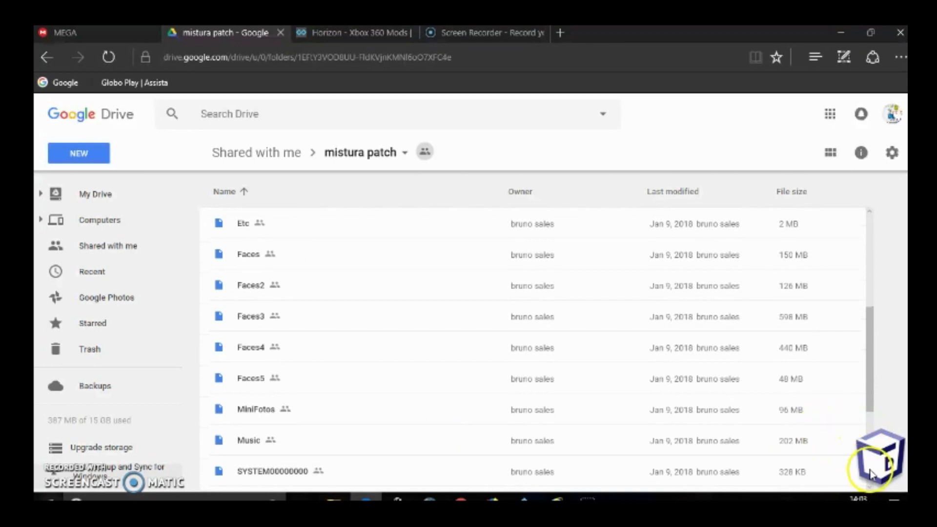
click(873, 430)
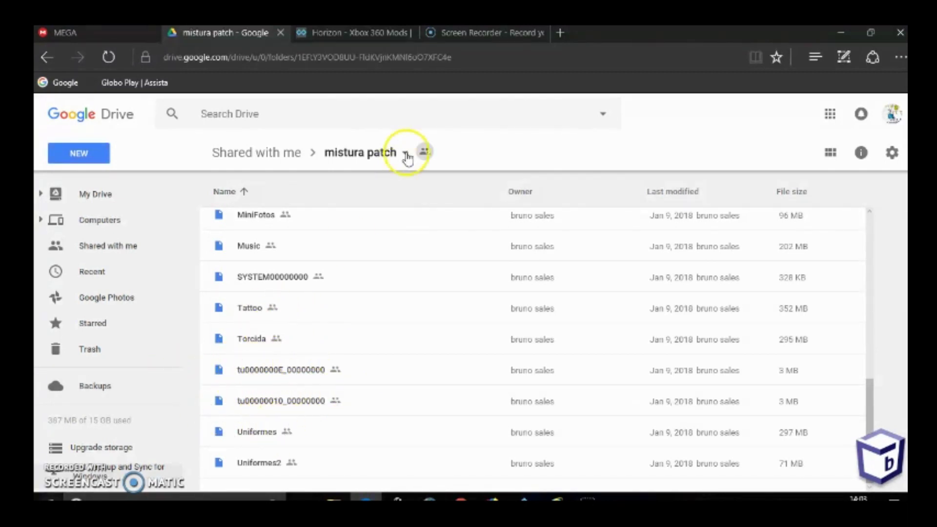
click(344, 53)
click(302, 99)
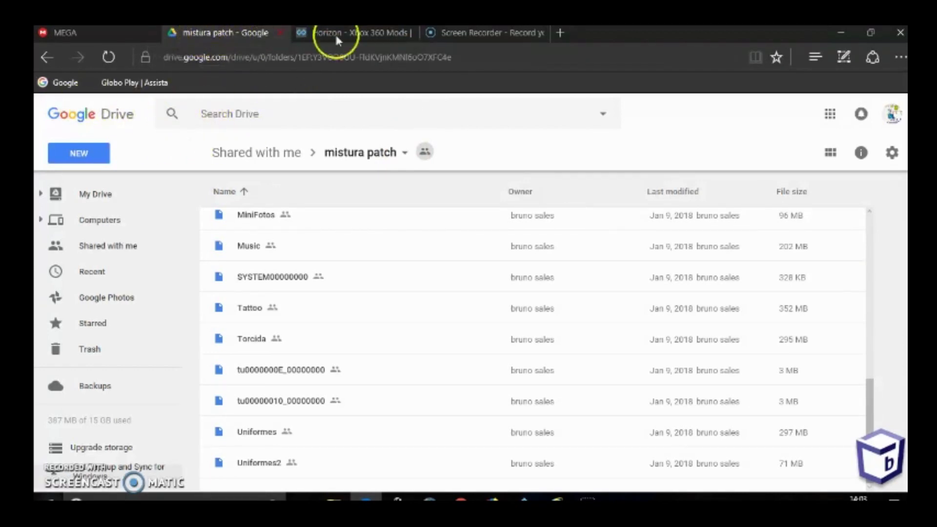
mouse_move(517, 40)
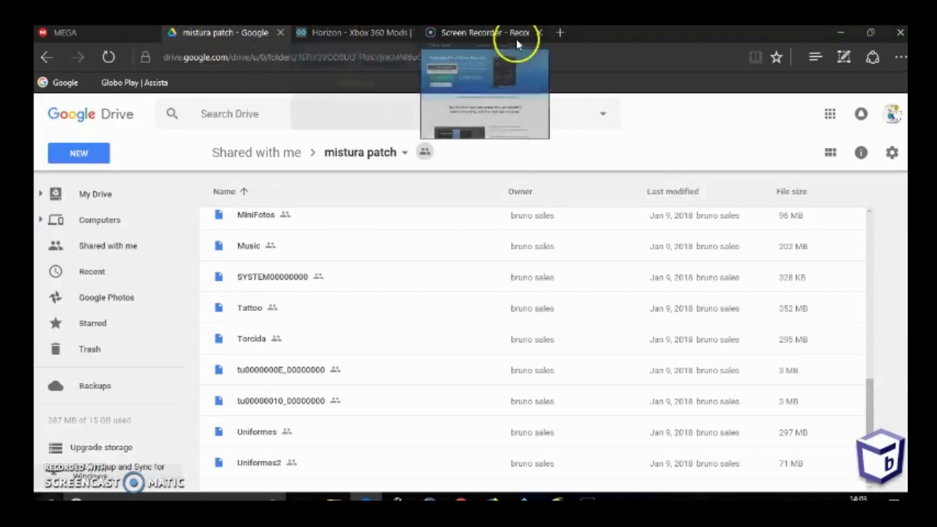
click(840, 34)
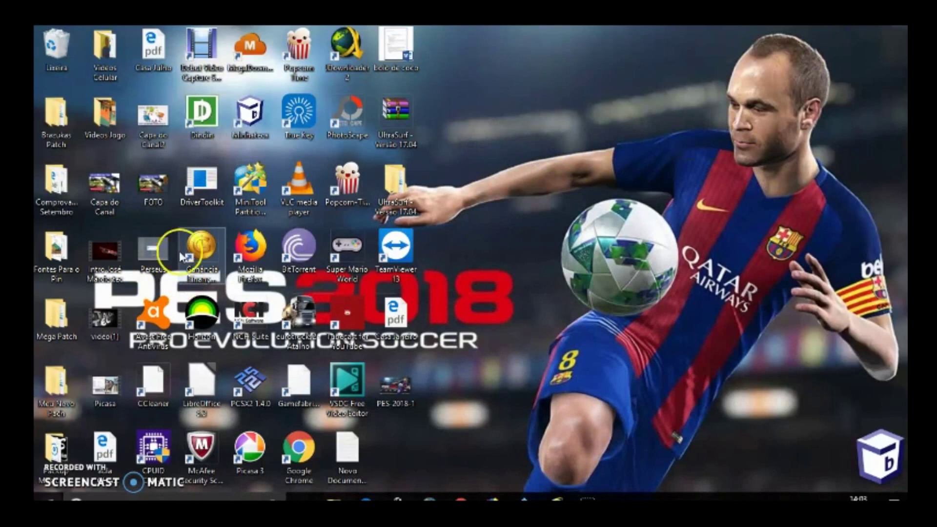
- Launch Horizon, expand Gamer Profiles on the USB device, and select the profile listed above PES2018
double_click(198, 321)
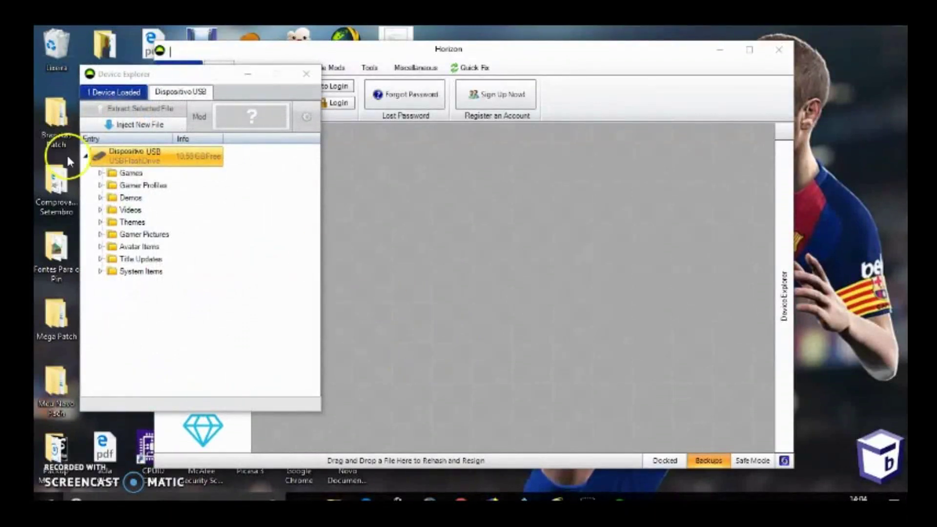
click(100, 186)
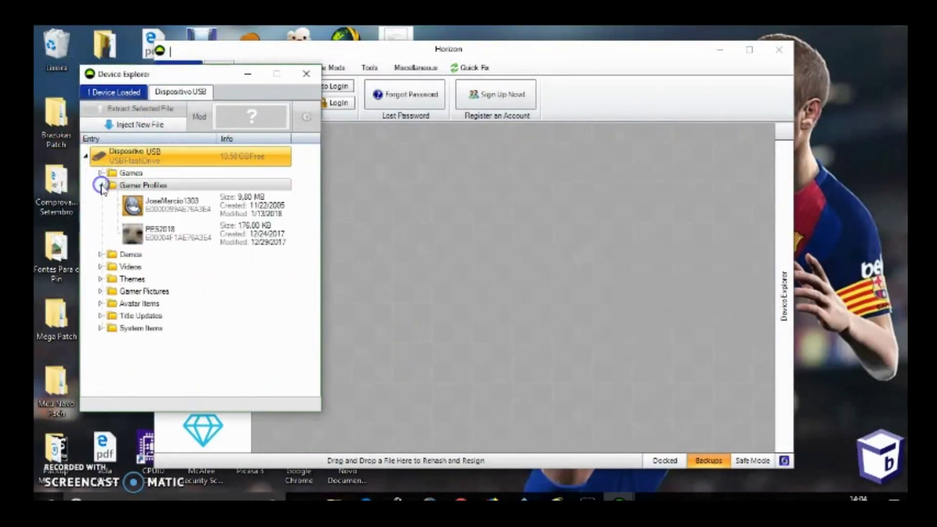
click(185, 214)
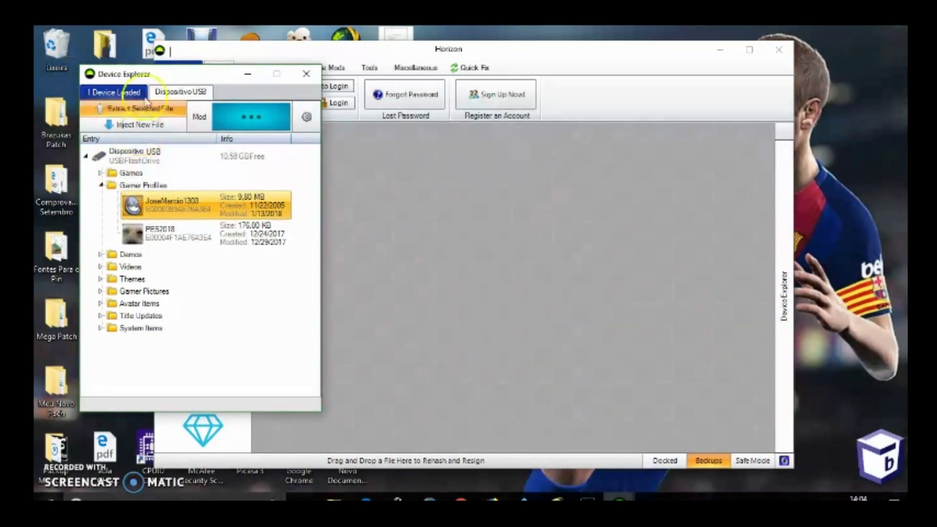
- Start injecting a new file and browse to the desktop folder (Área de Trabalho) for the package
click(135, 123)
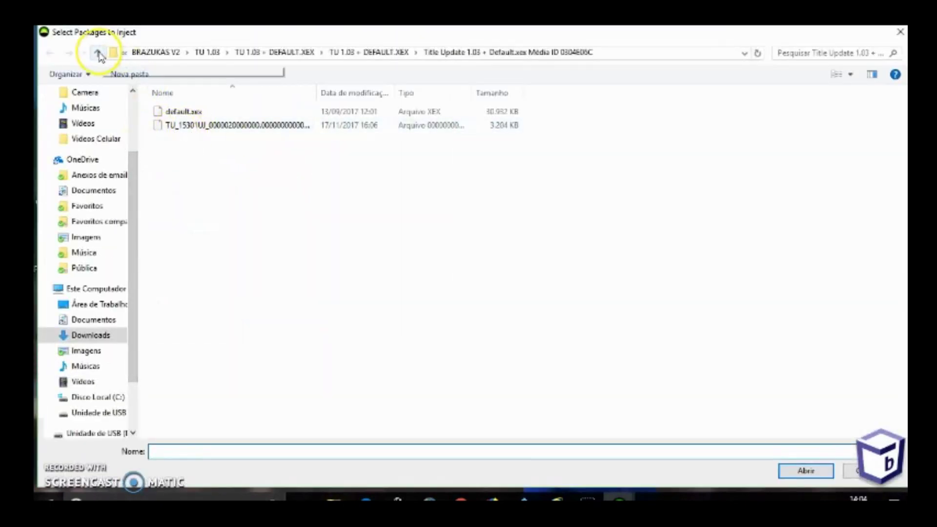
click(100, 54)
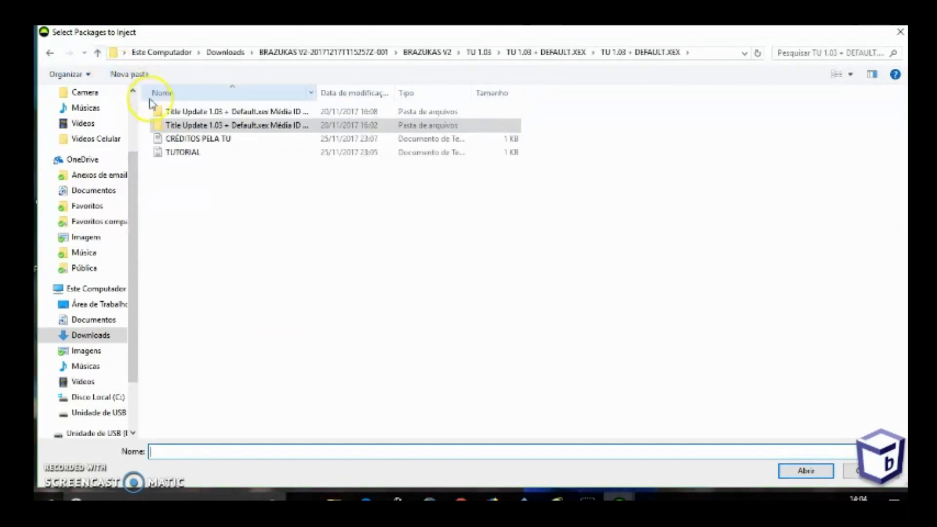
click(103, 51)
click(98, 52)
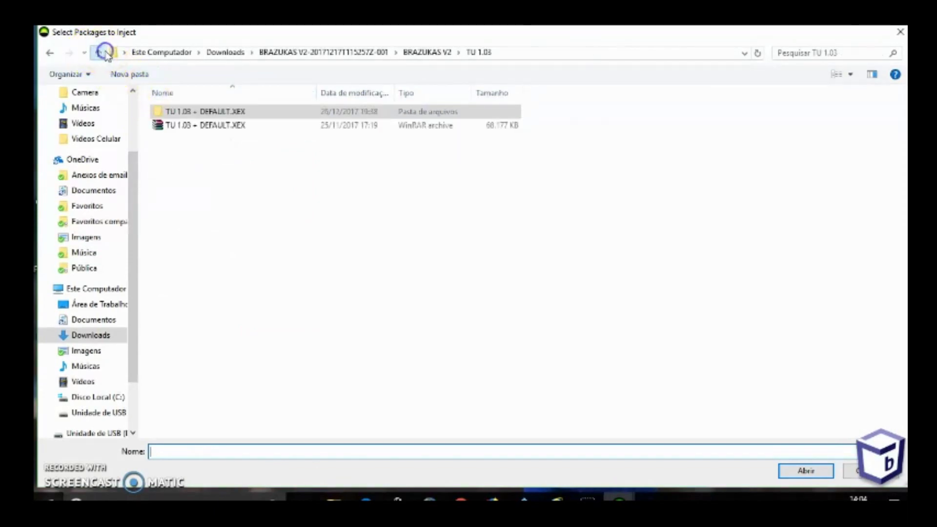
click(103, 53)
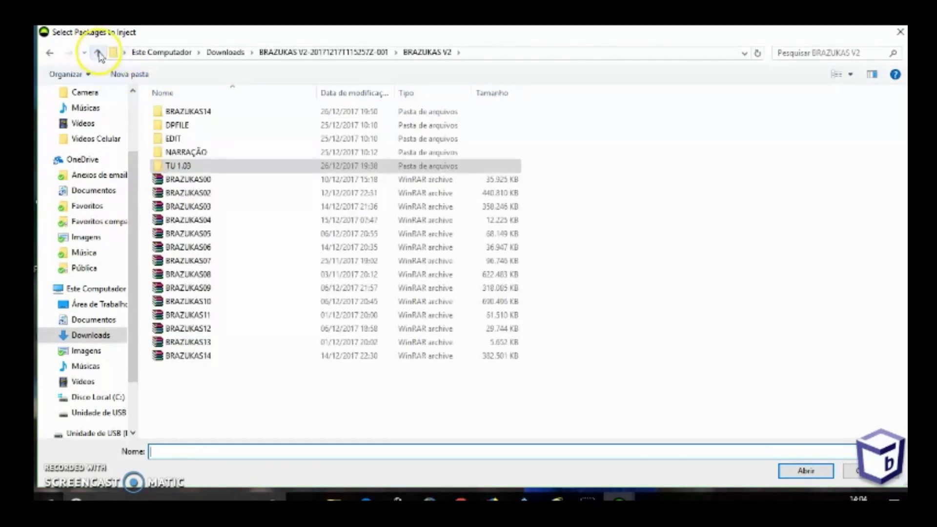
click(98, 52)
click(98, 53)
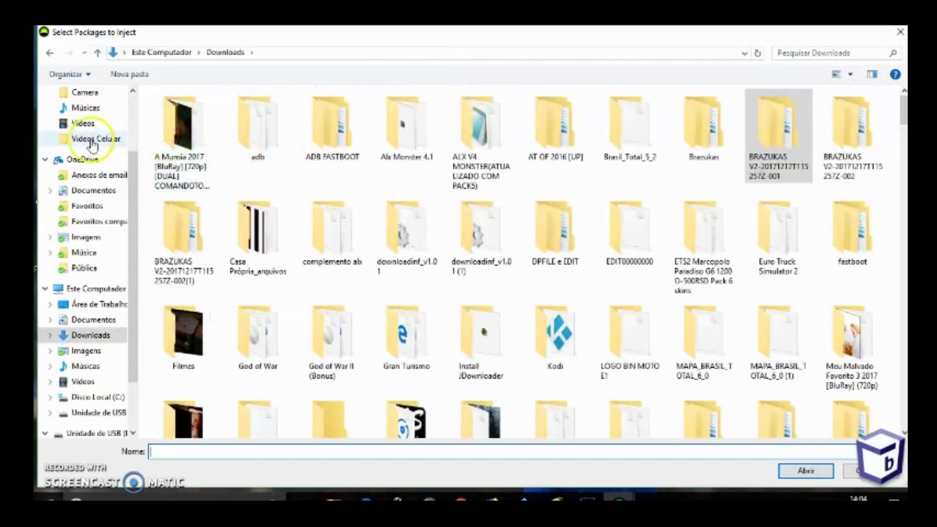
scroll(100, 131, up, 3)
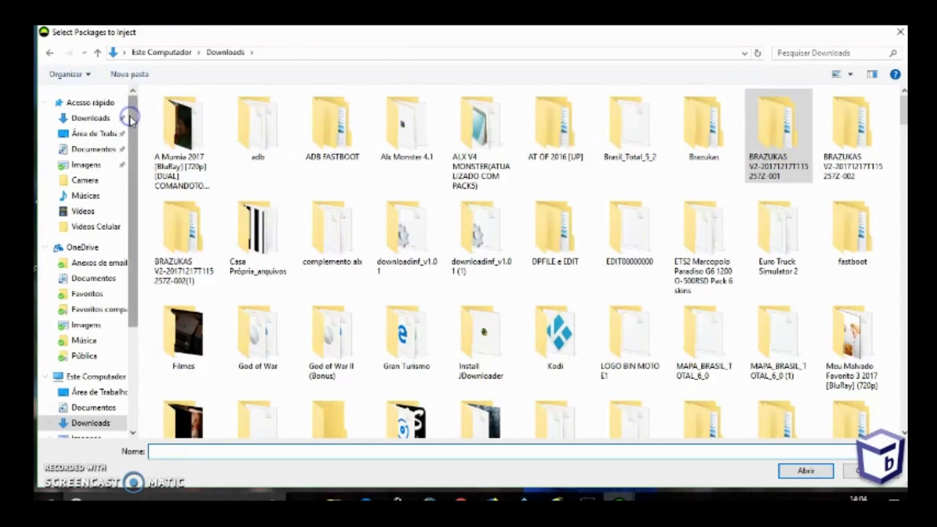
click(98, 131)
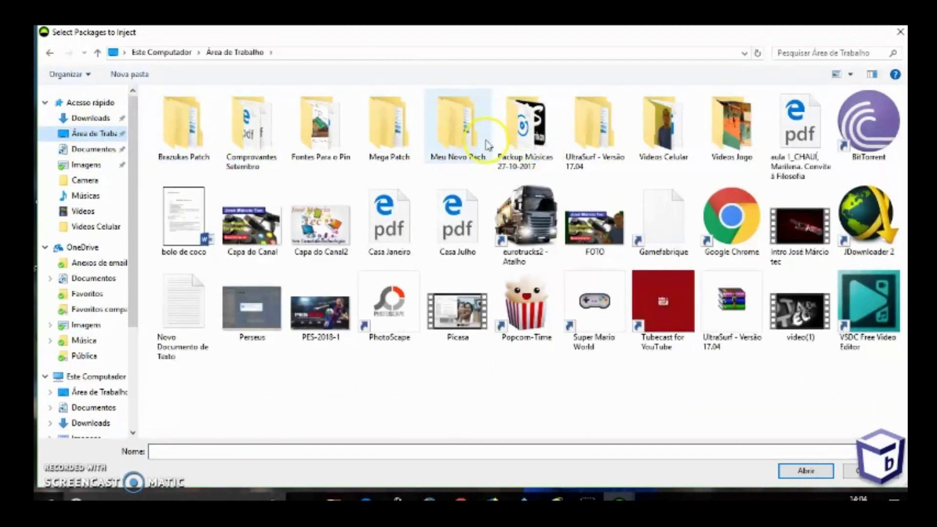
- Inject the EDIT00000000 file from Meu Novo Pach > Mistura Patch into the USB device and acknowledge the transfer
double_click(451, 142)
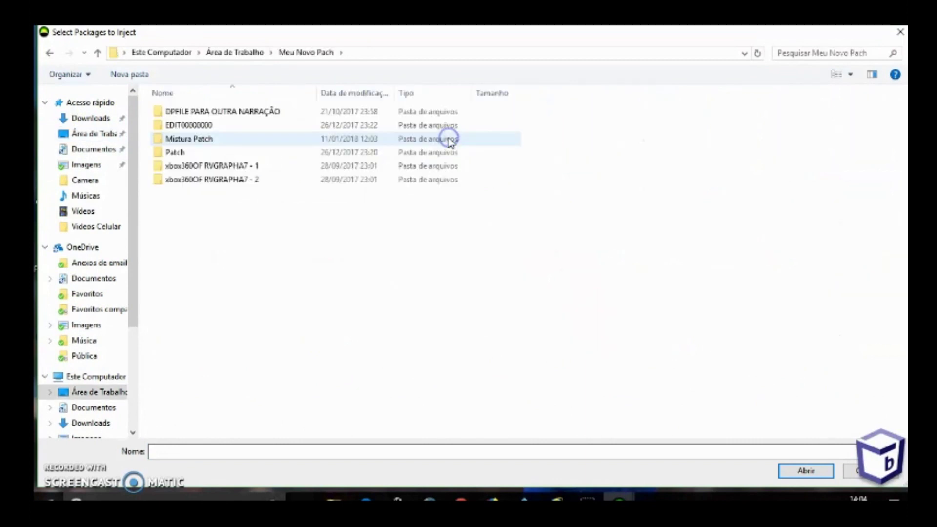
double_click(224, 139)
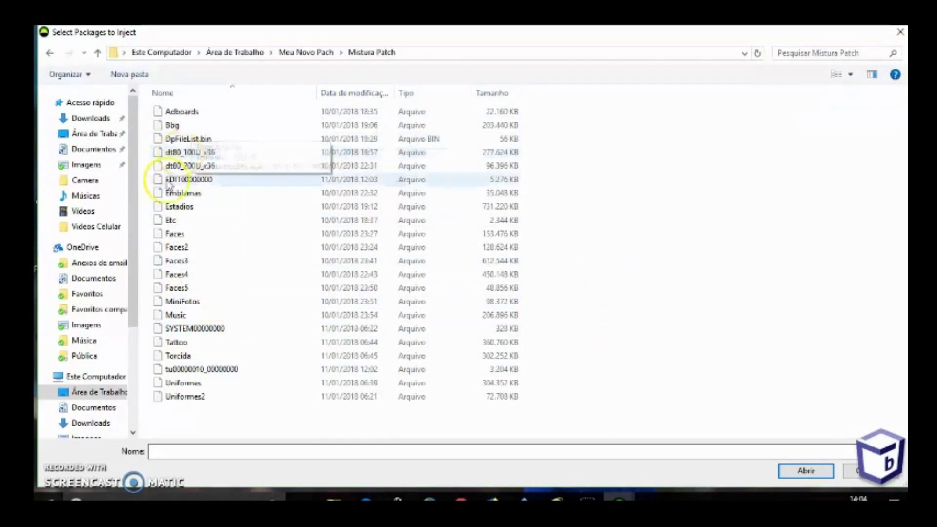
double_click(194, 180)
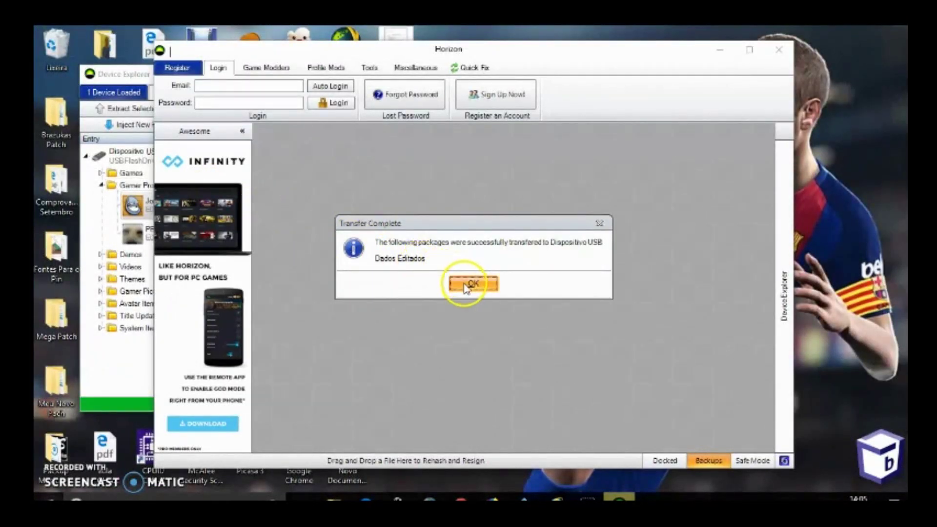
click(466, 285)
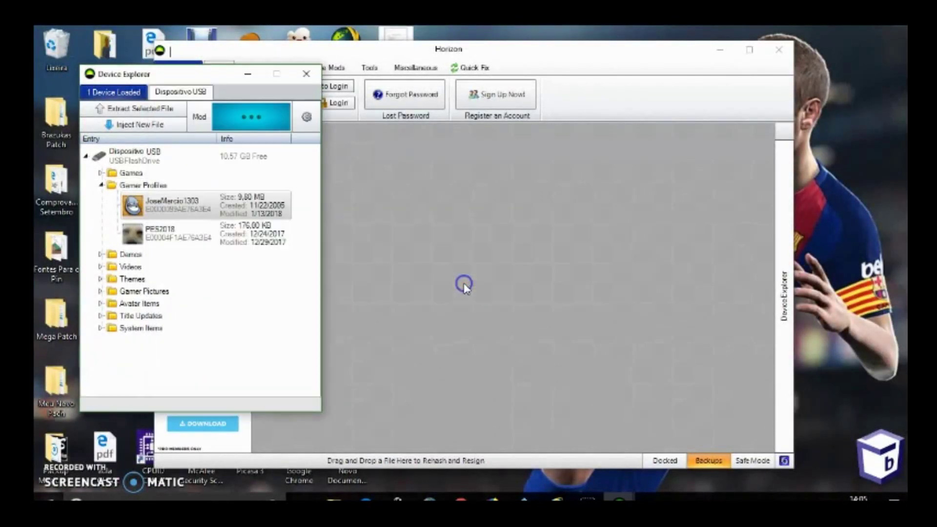
- Expand the Games folder on the USB device and select the PES 2018 entry
click(131, 175)
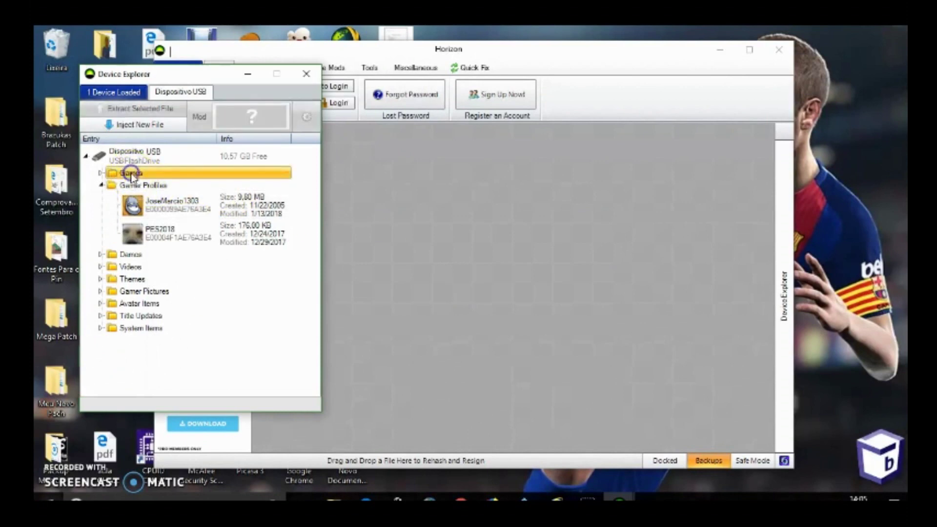
click(101, 174)
click(159, 186)
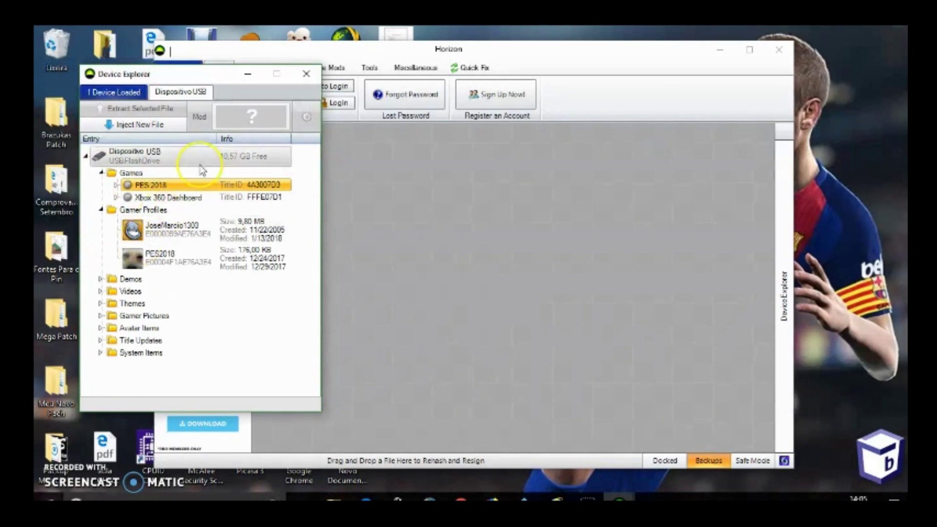
- Choose all Mistura Patch files from Adboards to Uniformes2 as packages to inject, and collapse the PES 2018 file list
click(128, 125)
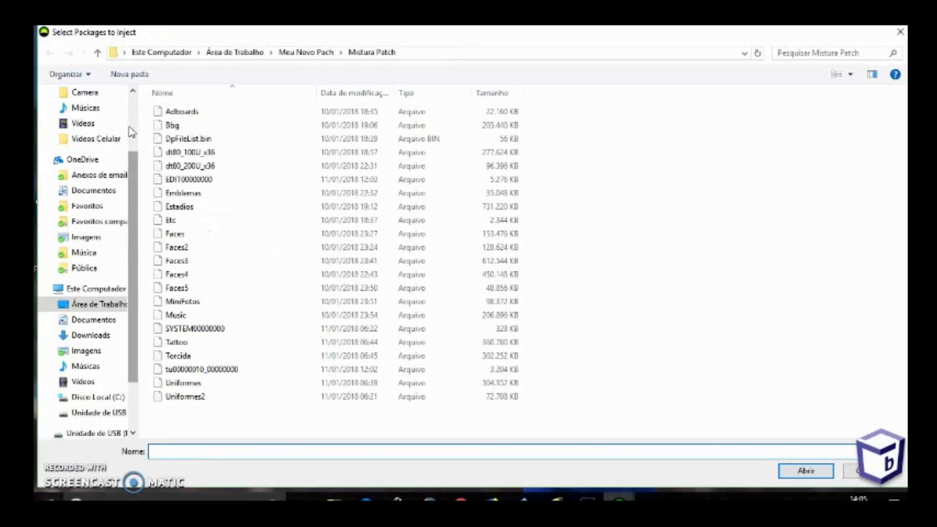
click(216, 112)
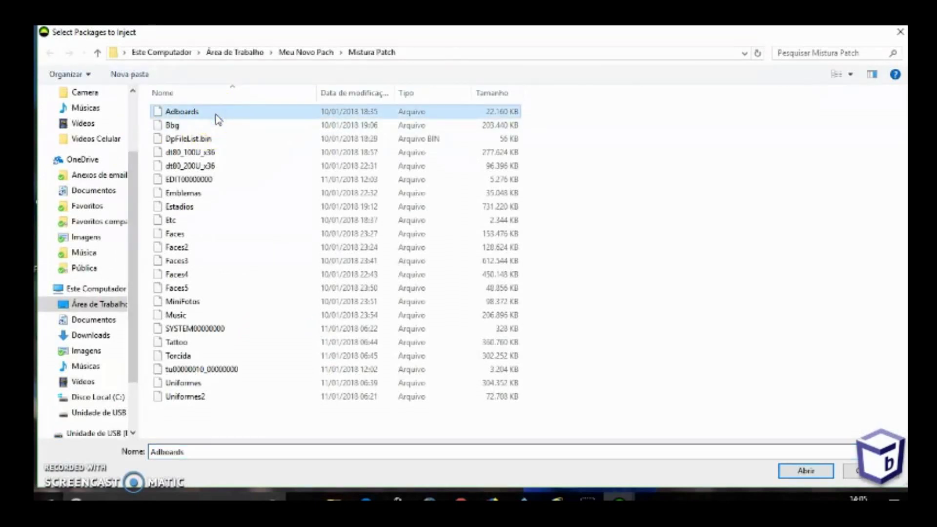
shift+click(189, 397)
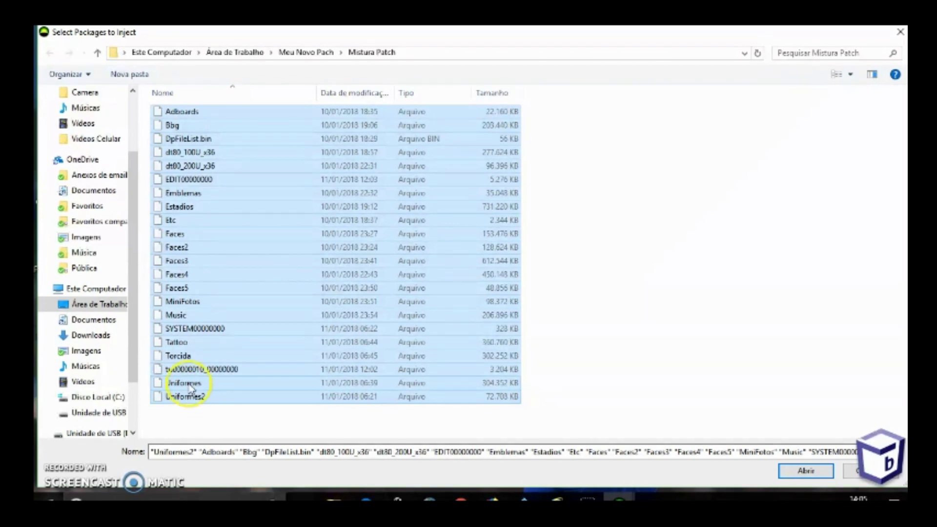
click(201, 361)
click(205, 369)
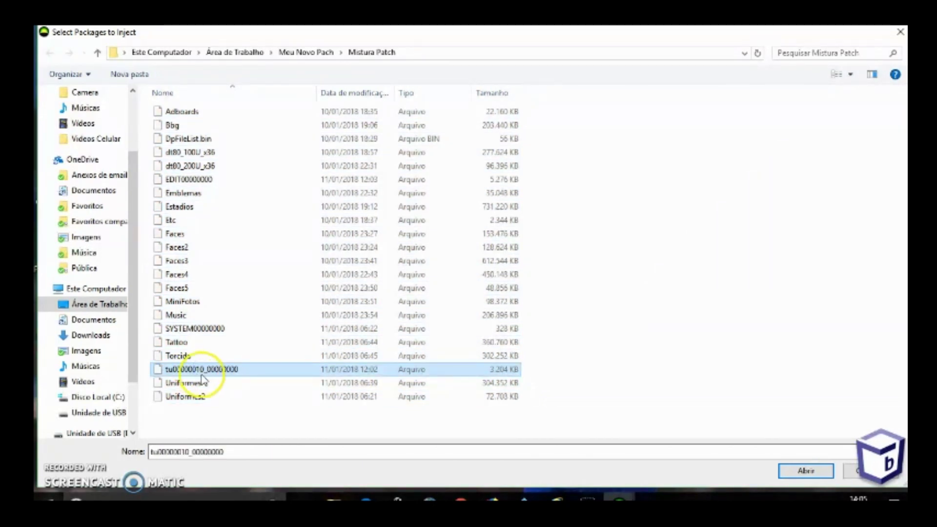
click(197, 401)
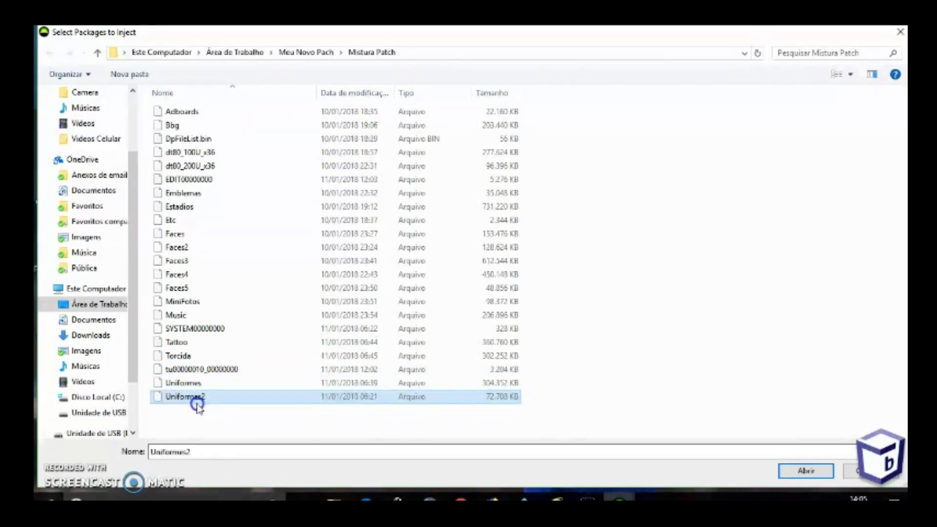
shift+click(192, 114)
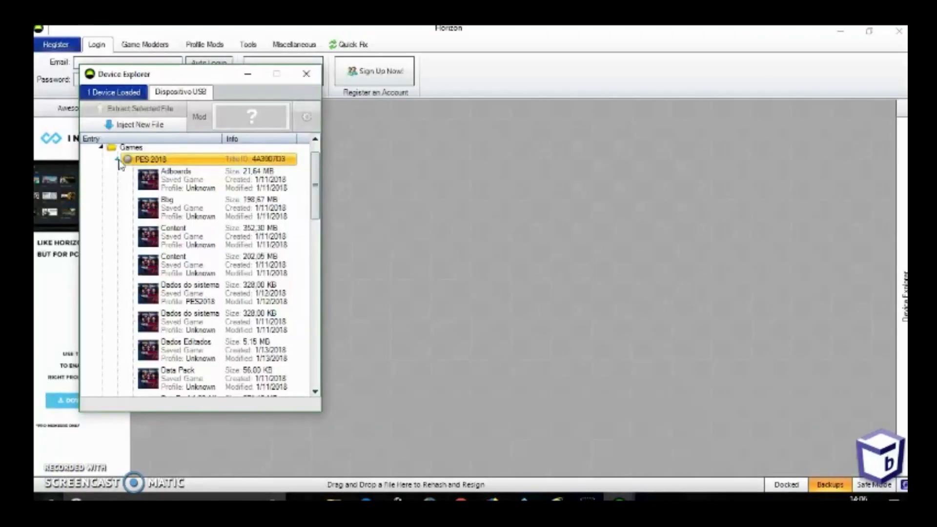
click(120, 166)
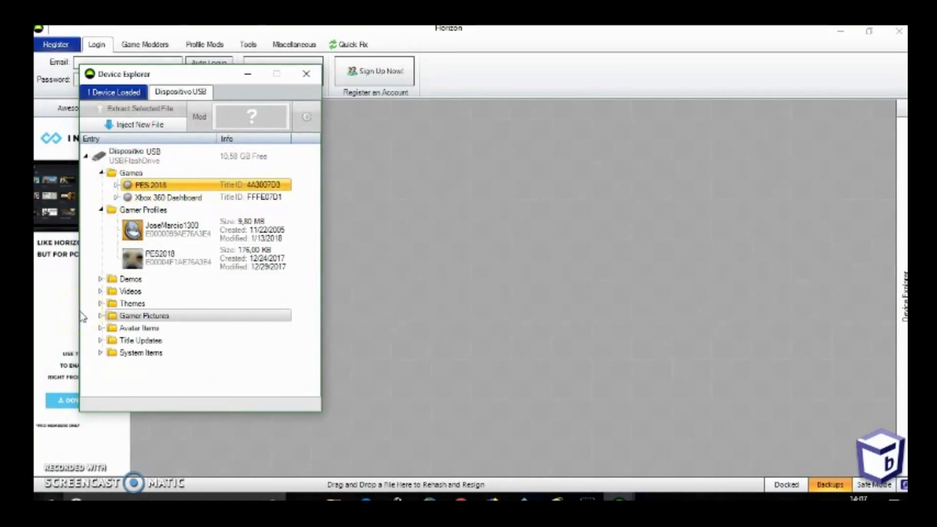
- Open the first gamer profile package, under Gamer Profiles on the USB device, and move its window out of the way
click(158, 233)
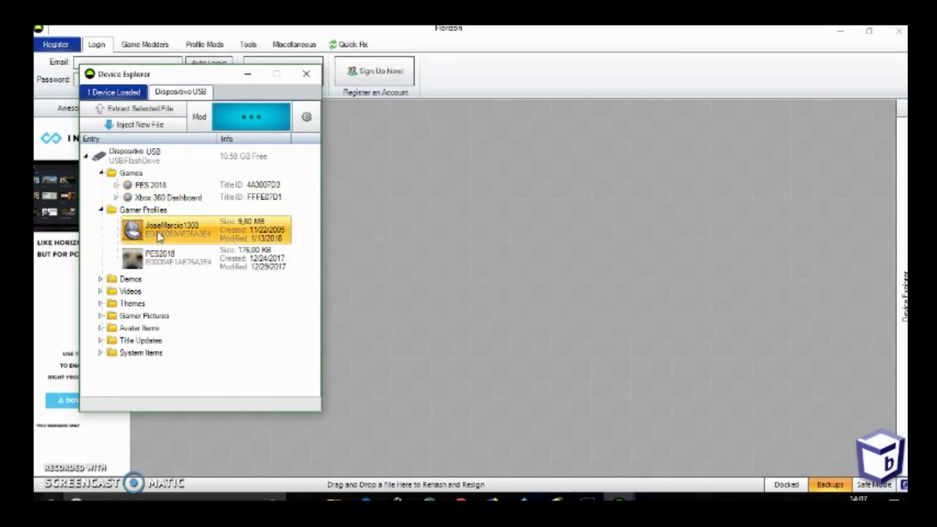
double_click(158, 235)
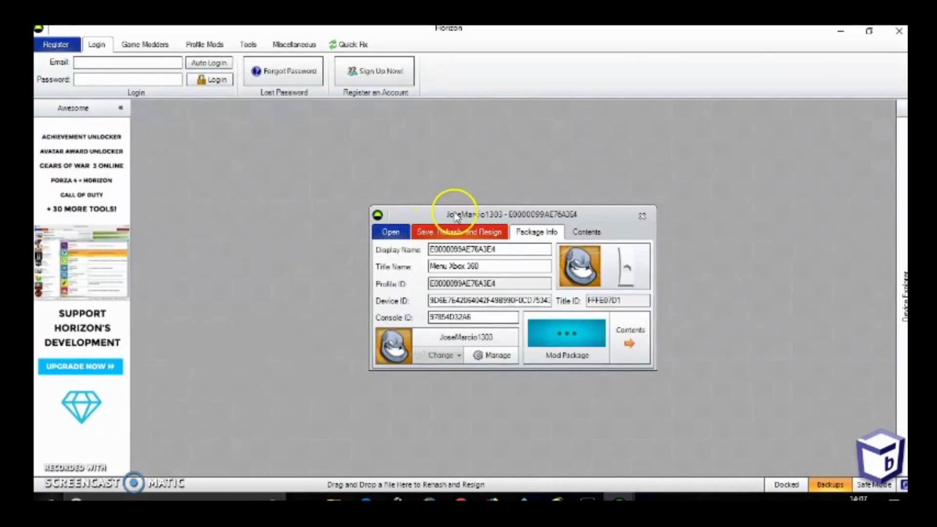
drag(455, 216, 219, 109)
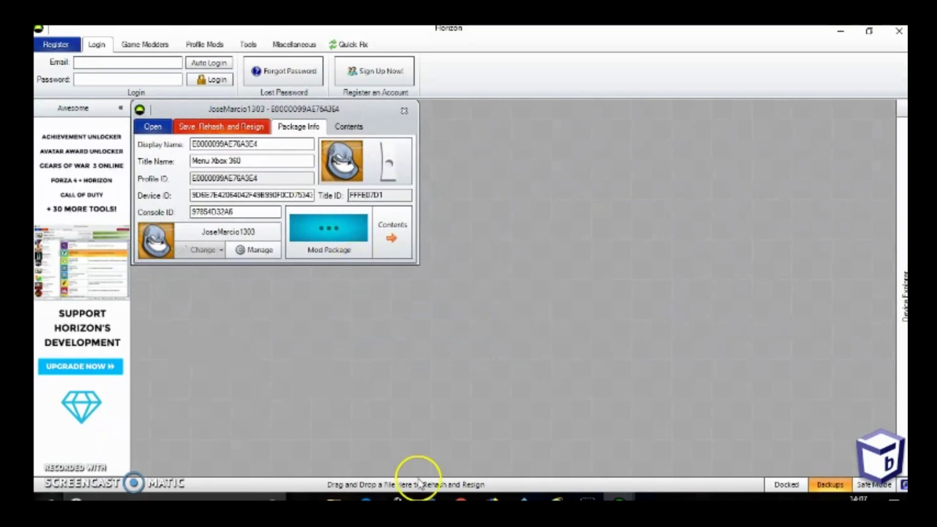
- Open the Dados Editados save from the PES 2018 files on the USB device and place its window beside the gamer profile package
mouse_move(619, 498)
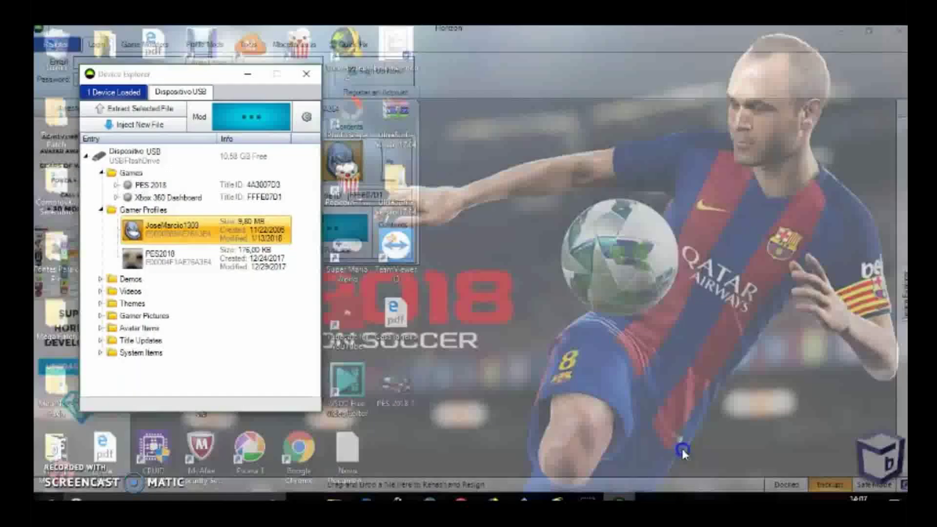
click(684, 455)
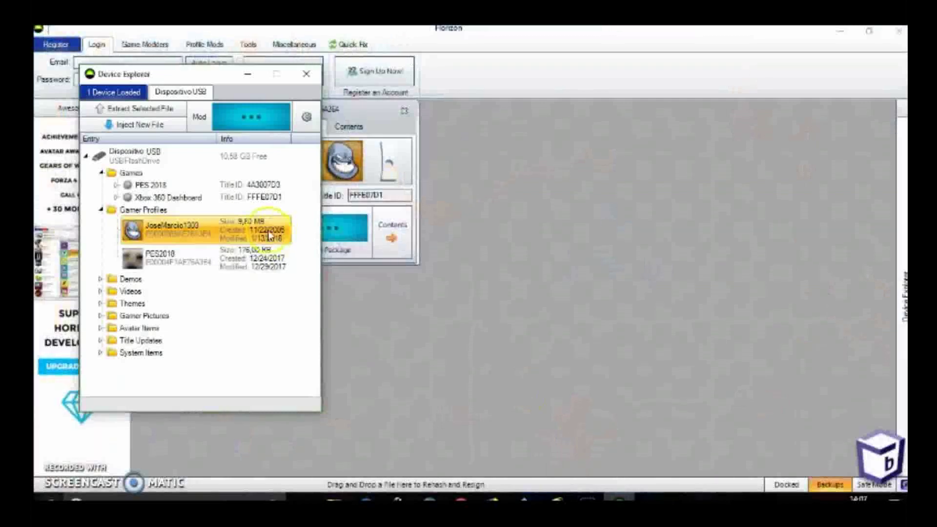
click(116, 184)
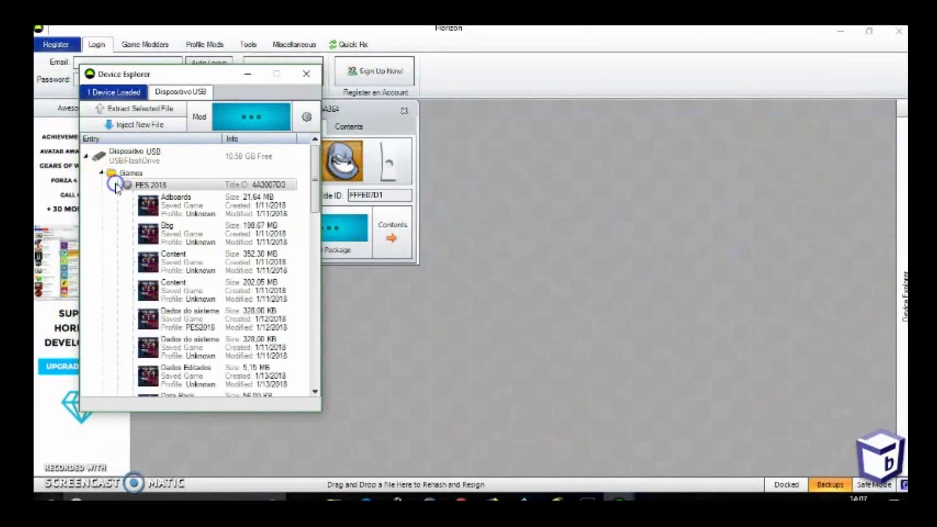
click(312, 353)
click(312, 352)
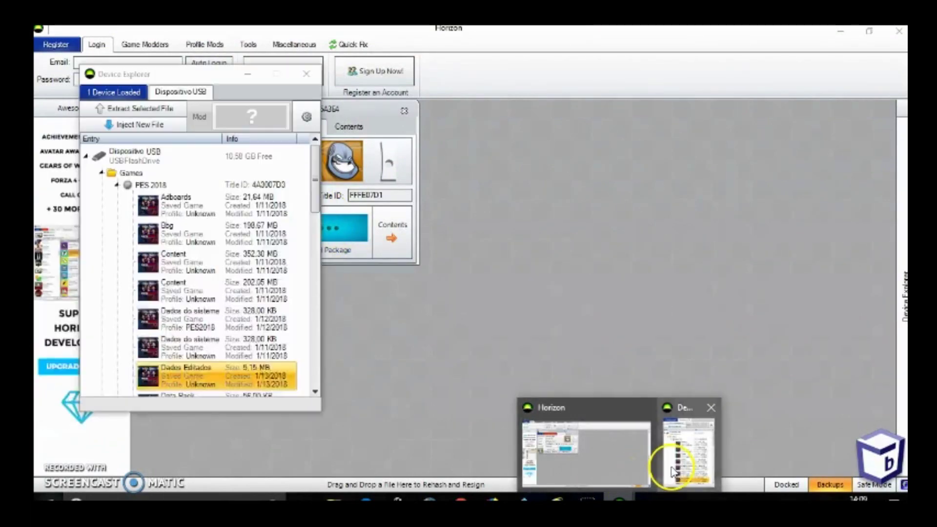
click(674, 471)
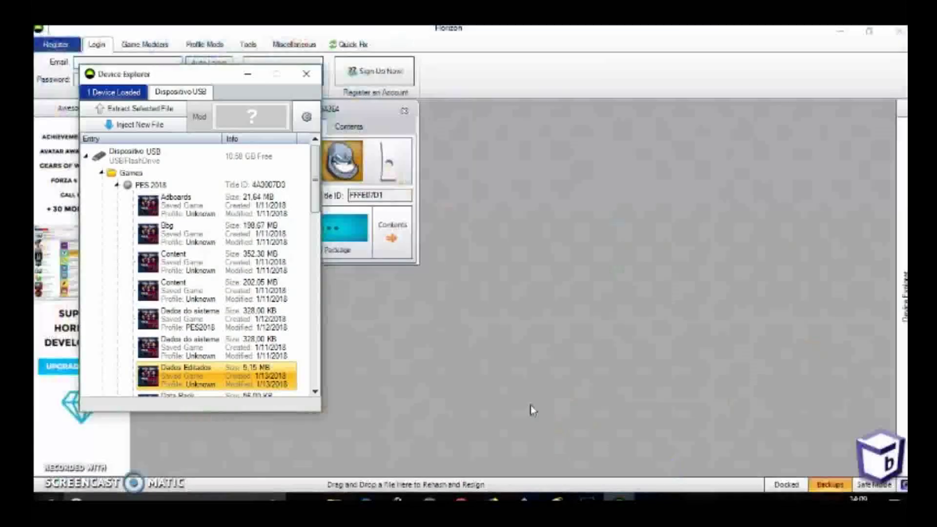
double_click(233, 376)
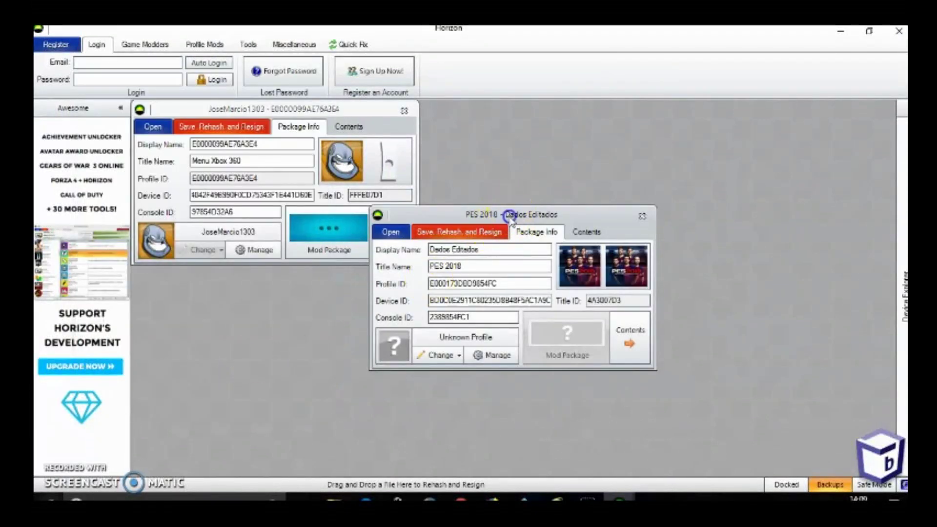
drag(507, 207, 608, 275)
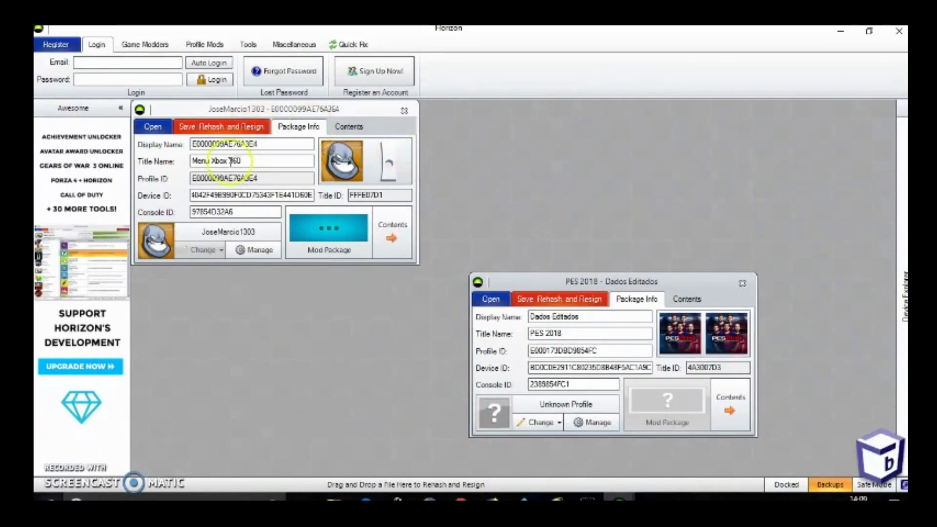
- Copy the gamer profile package's Profile ID into the Profile ID of the Dados Editados package
double_click(223, 178)
key(ctrl+c)
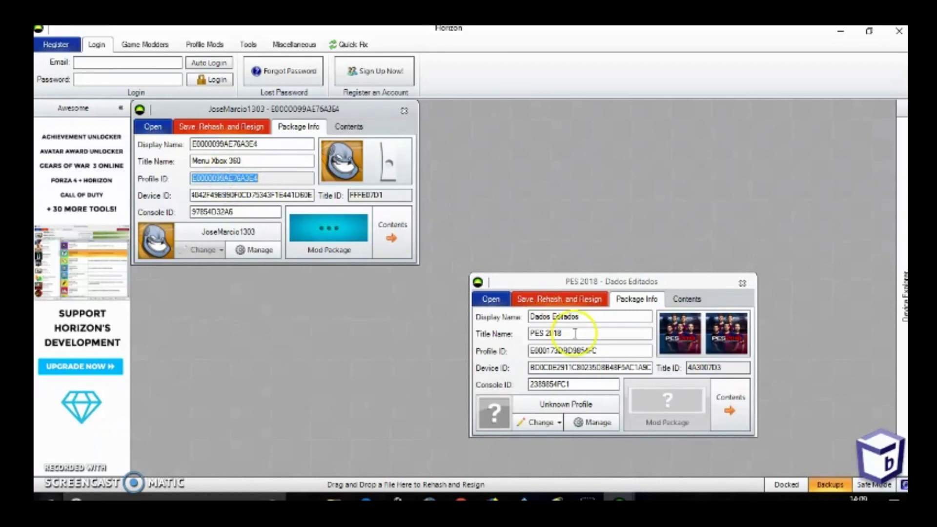
double_click(582, 352)
key(ctrl+v)
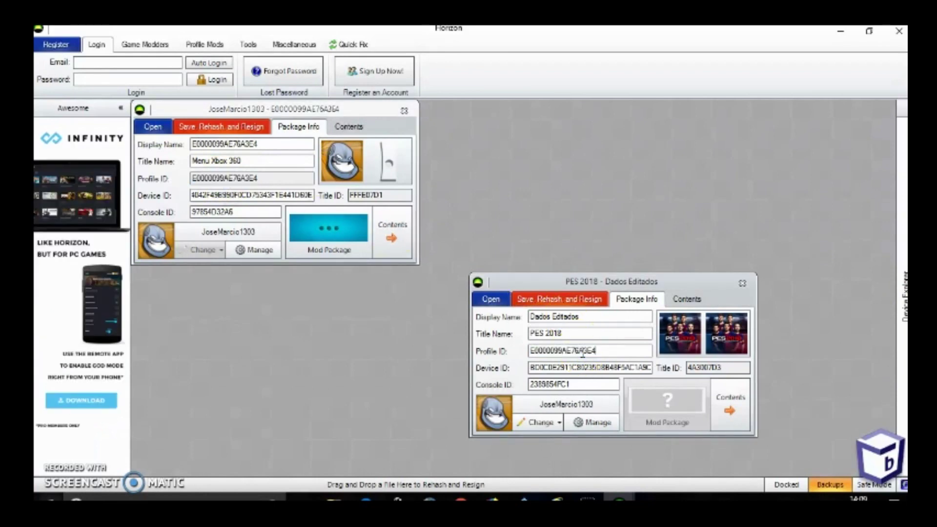
- Replace the Device ID of the Dados Editados package with the one from the gamer profile package
double_click(233, 196)
key(ctrl+c)
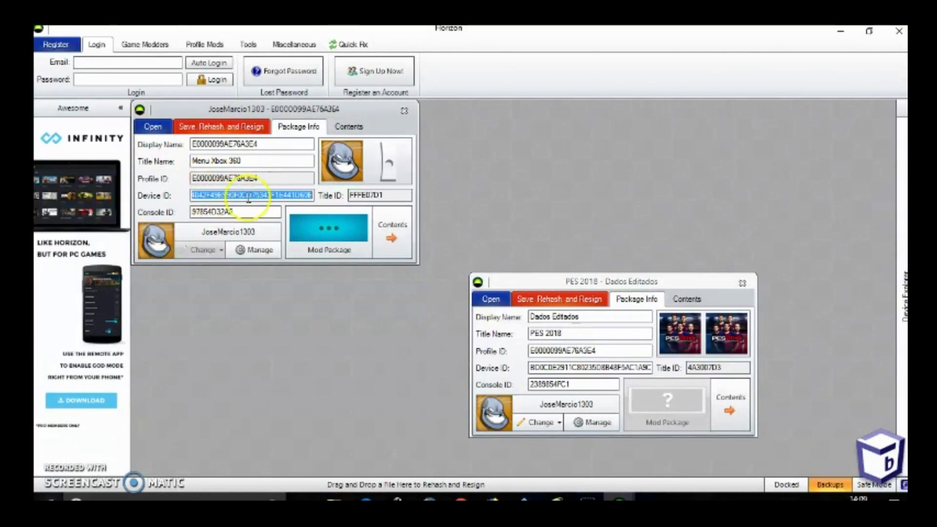
double_click(584, 367)
key(ctrl+v)
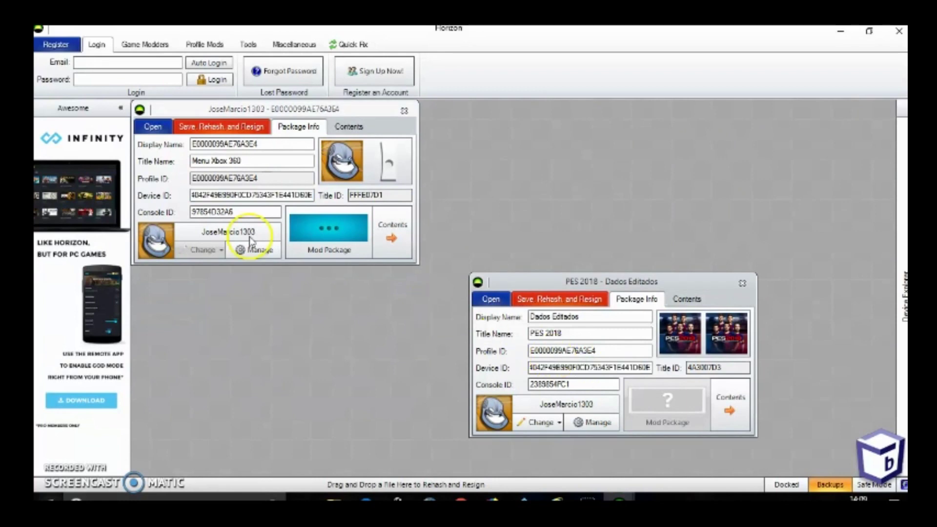
- Replace the Console ID of the Dados Editados package with the one from the gamer profile package
click(235, 208)
double_click(235, 208)
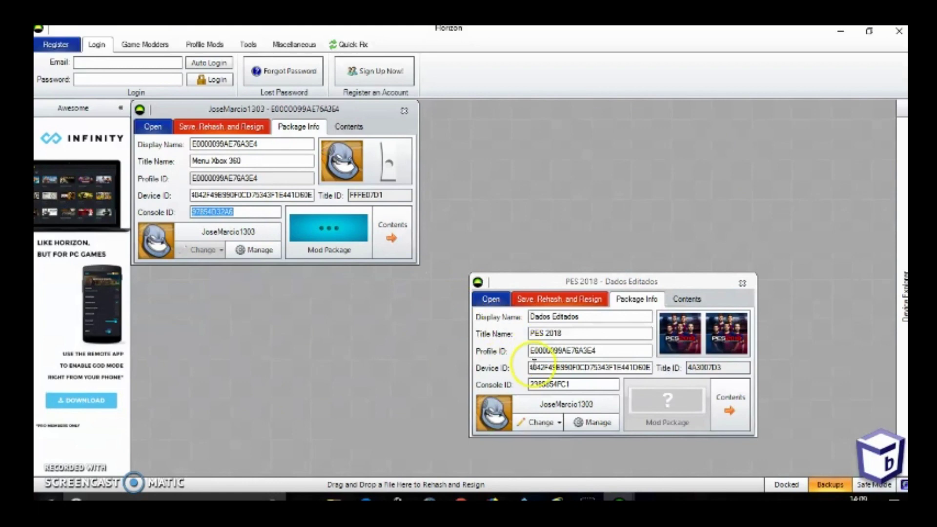
click(545, 384)
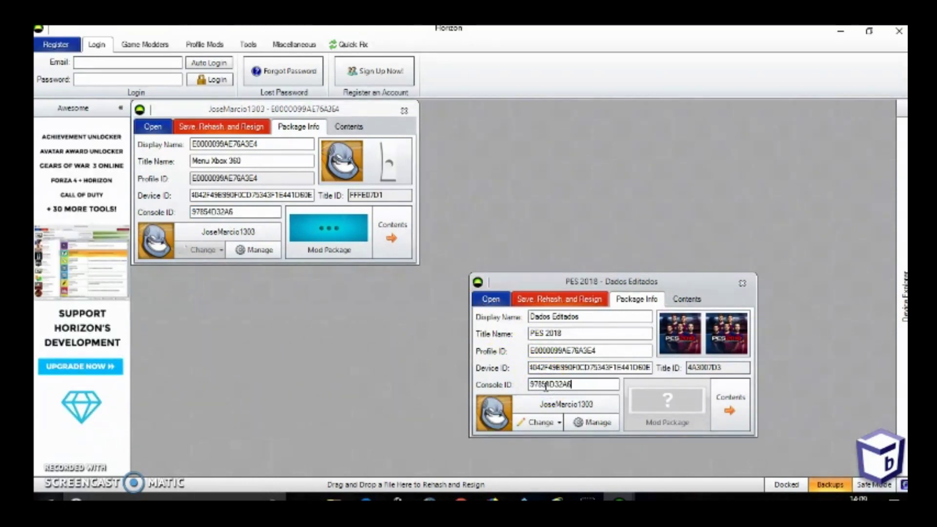
- Save, rehash and resign the Dados Editados package to the device, and close both package windows
click(589, 298)
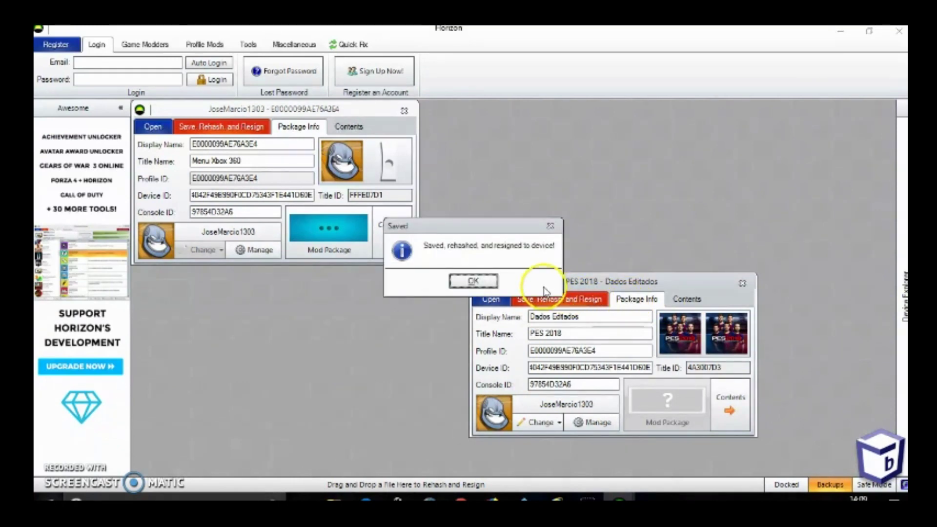
click(470, 283)
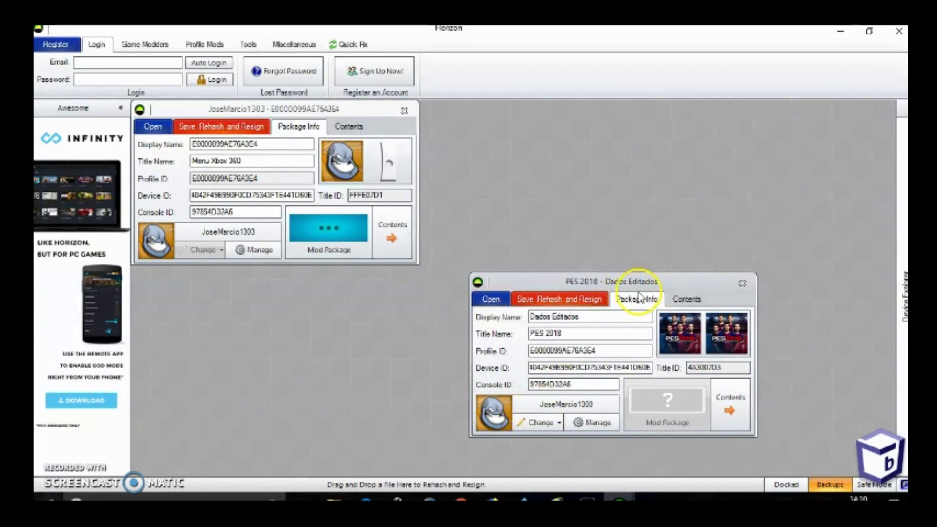
click(743, 283)
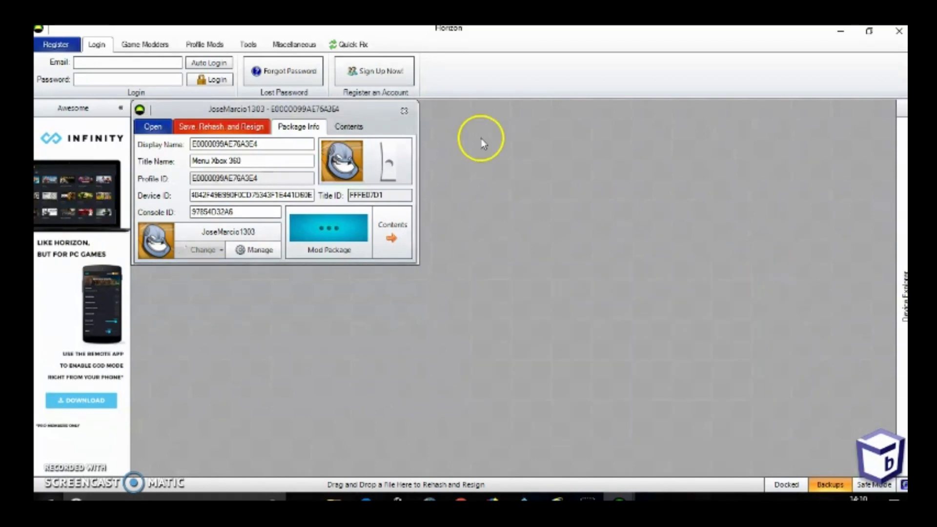
click(410, 110)
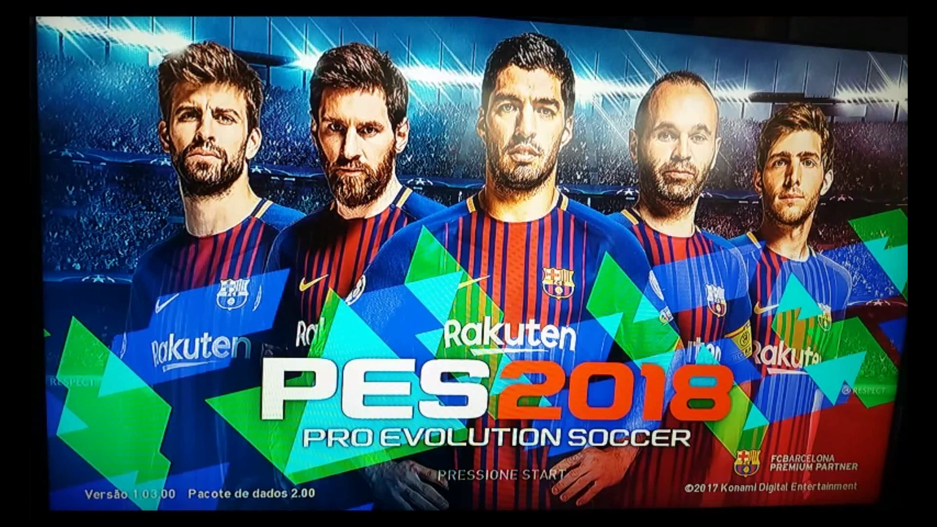
- Switch to PES 2018 on the console, enter the main menu and look through its sections from Em Casa to Extras
key(Return)
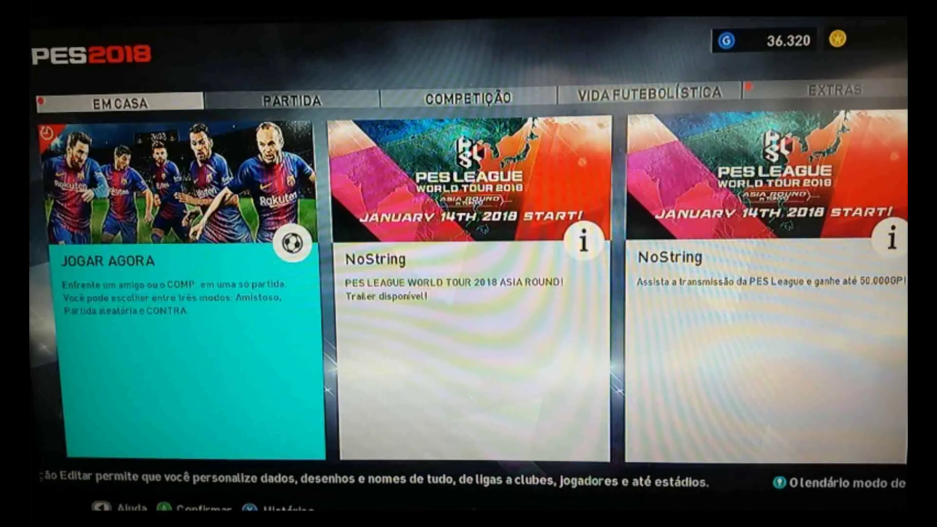
key(Right)
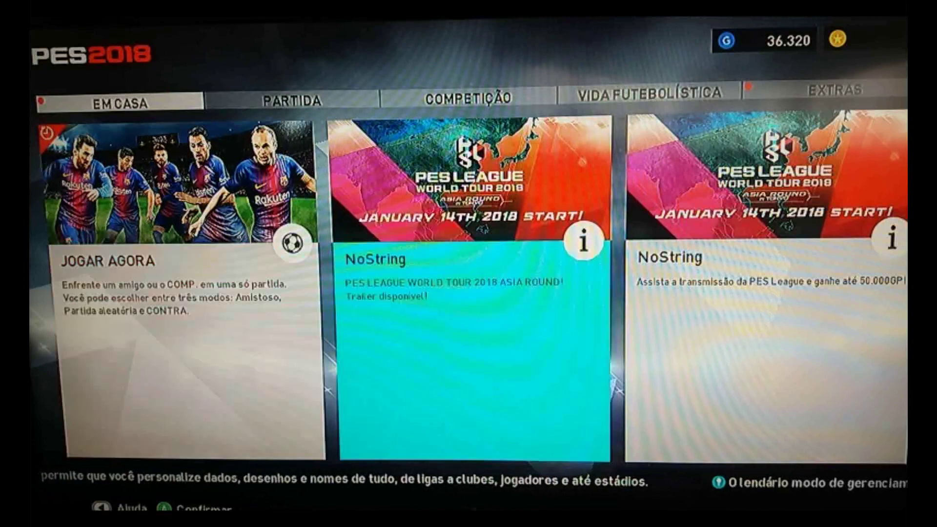
key(Right)
key(Left)
key(Left)
key(e)
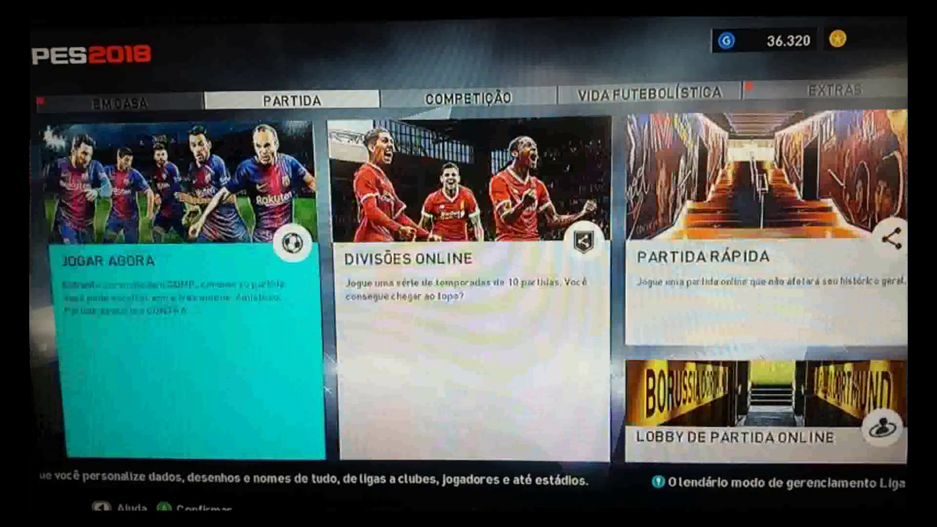
key(e)
key(e)
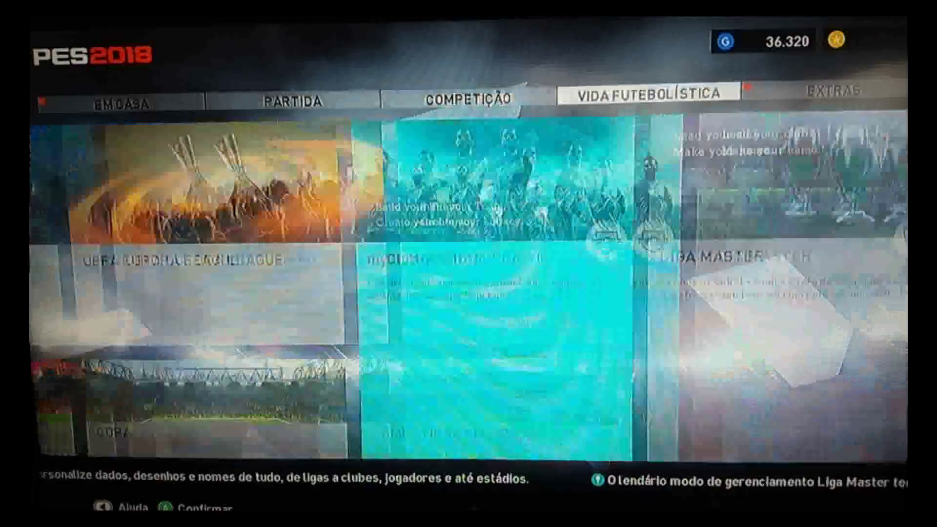
key(e)
key(q)
key(q)
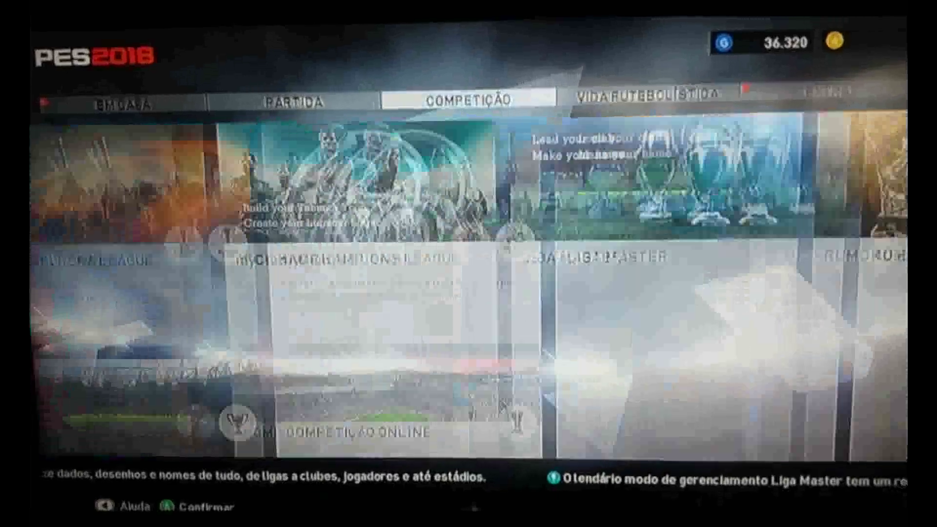
key(q)
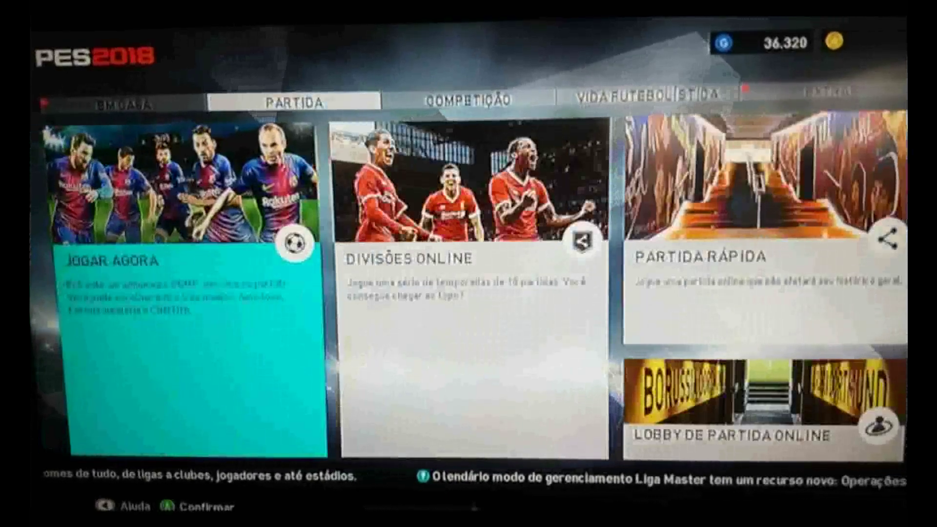
- Look over the Extras options, including Editar, and return to the Partida section
key(e)
key(e)
key(e)
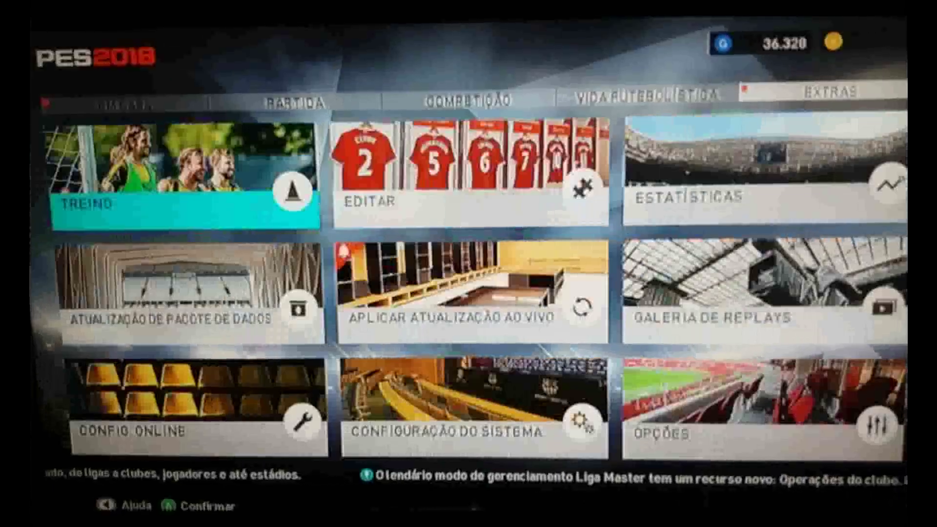
key(Down)
key(Down)
key(Right)
key(Up)
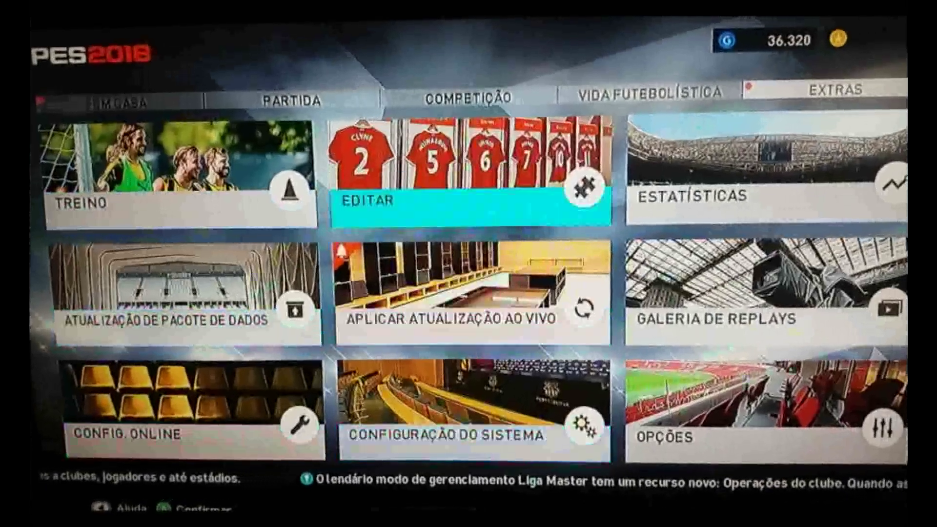
key(q)
key(q)
key(q)
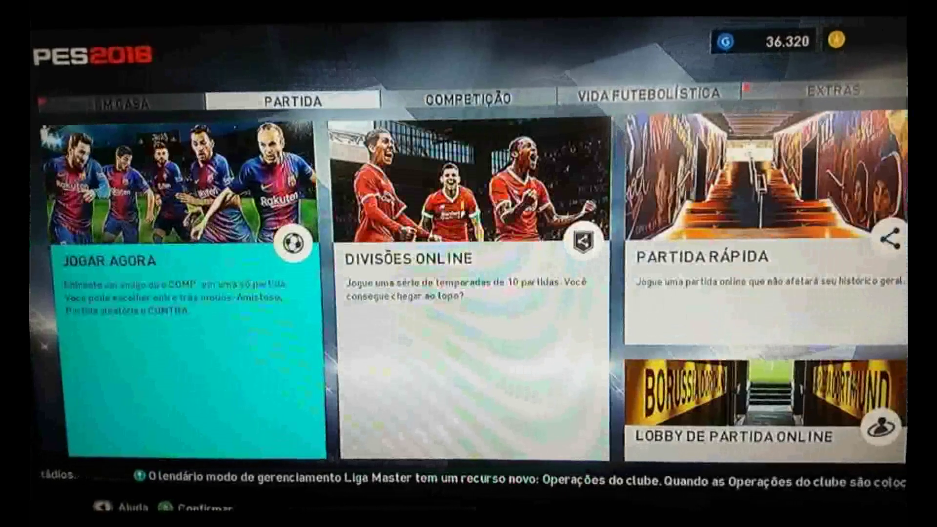
- Enter the Editar mode from the Extras section and open Times for editing
key(e)
key(e)
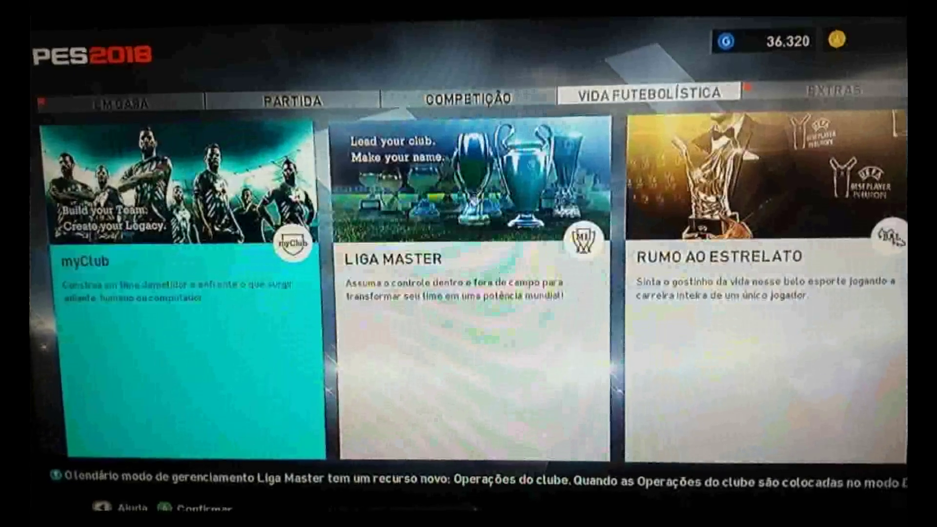
key(e)
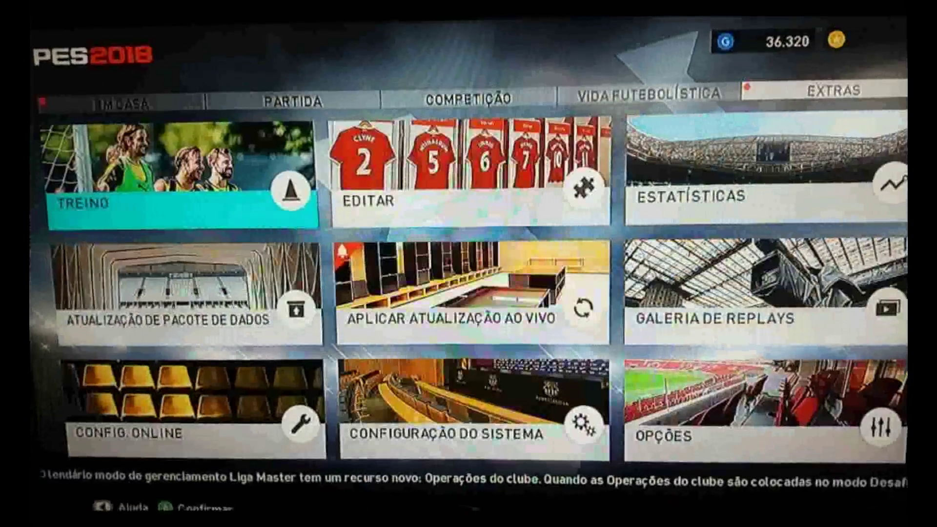
key(Down)
key(Up)
key(Right)
key(Return)
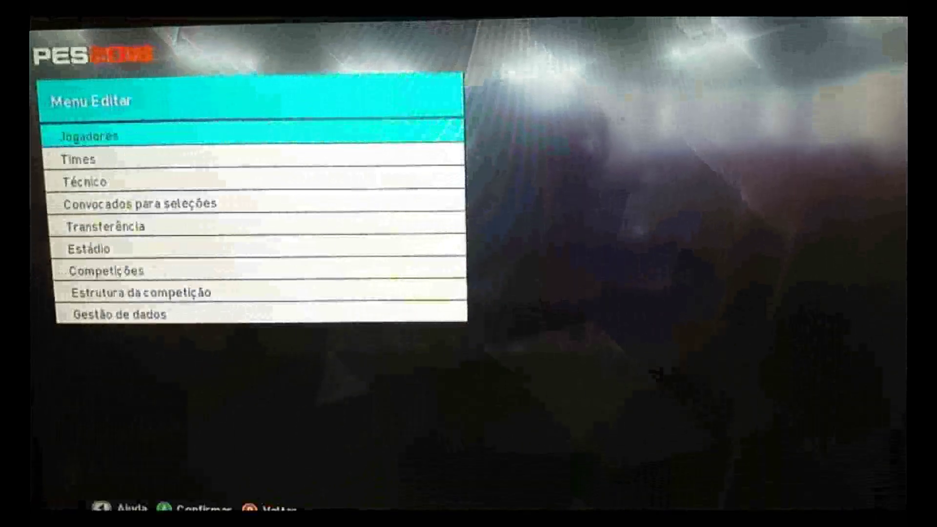
key(Down)
key(Return)
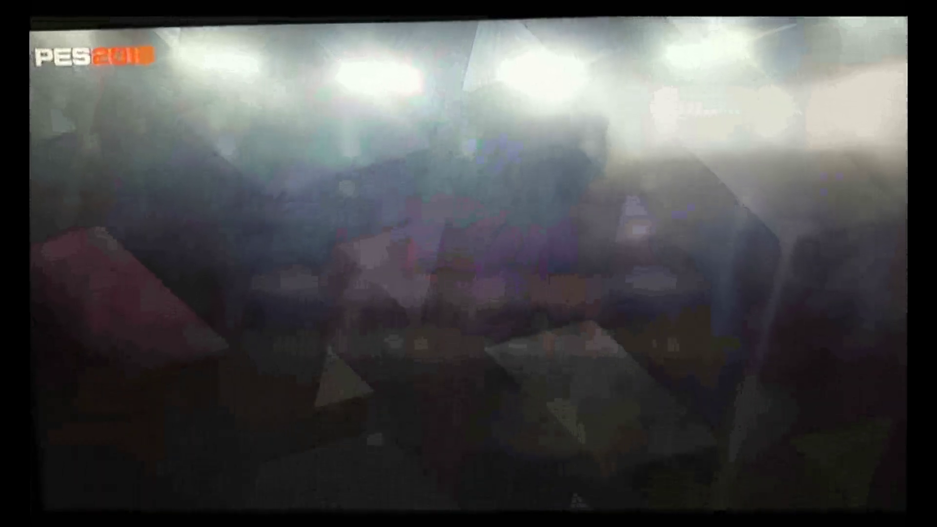